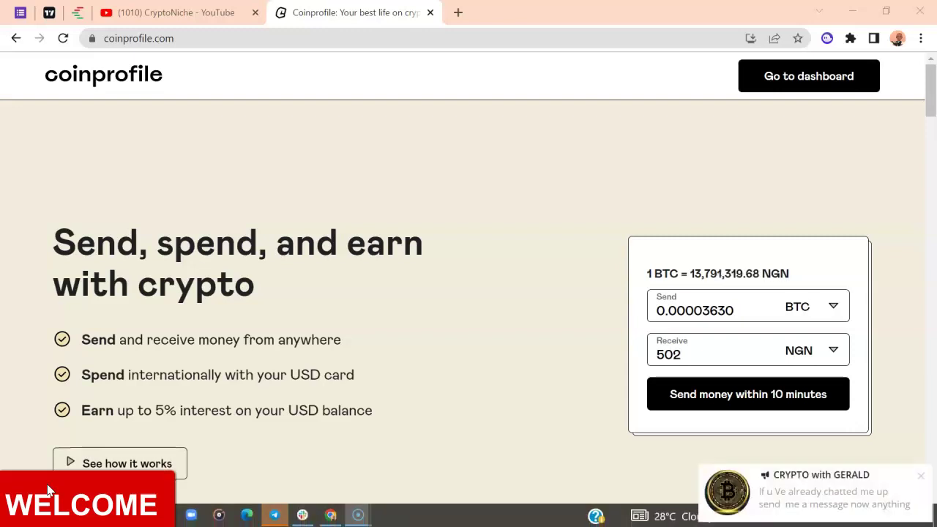
- Dismiss the chat pop-up and briefly check the YouTube channel tab before returning to Coinprofile
{"action": "left_click", "coordinate": [921, 475]}
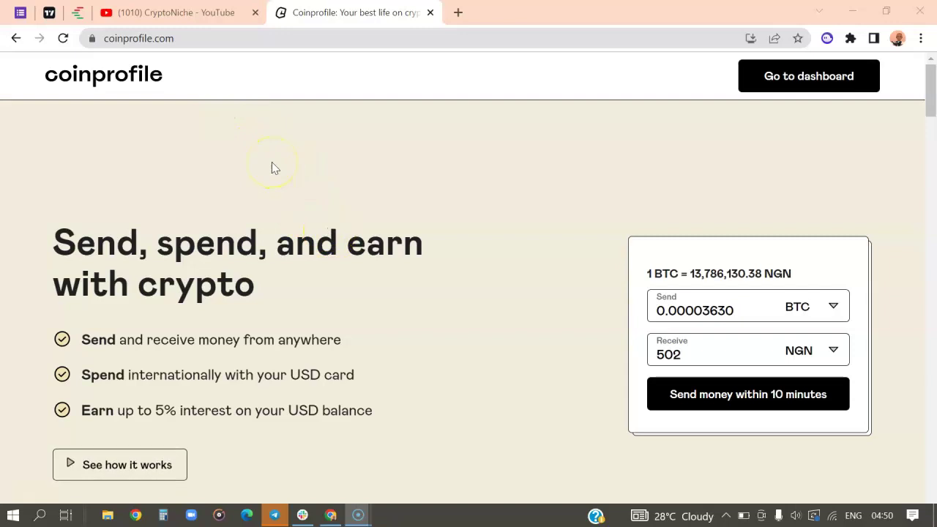
{"action": "key", "text": "ctrl+shift+Tab"}
{"action": "scroll", "coordinate": [397, 323], "scroll_direction": "up", "scroll_amount": 3}
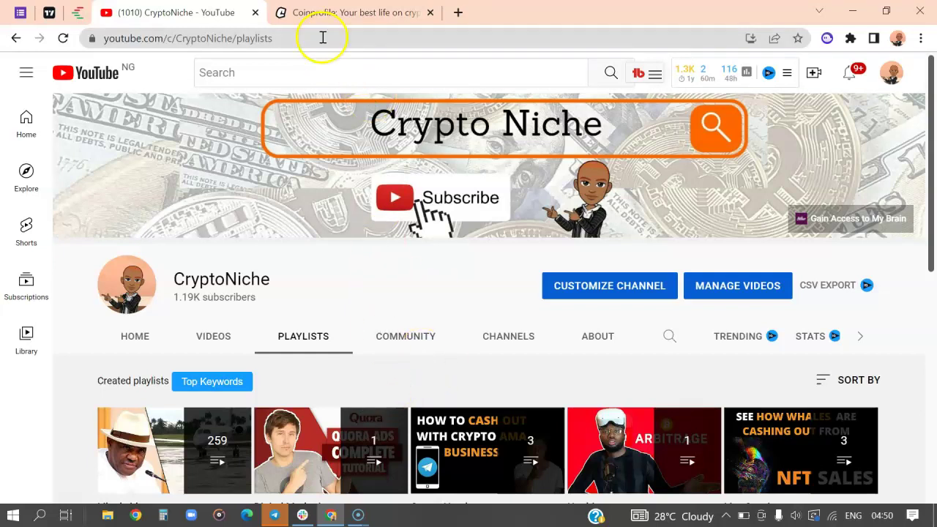
{"action": "left_click", "coordinate": [328, 9]}
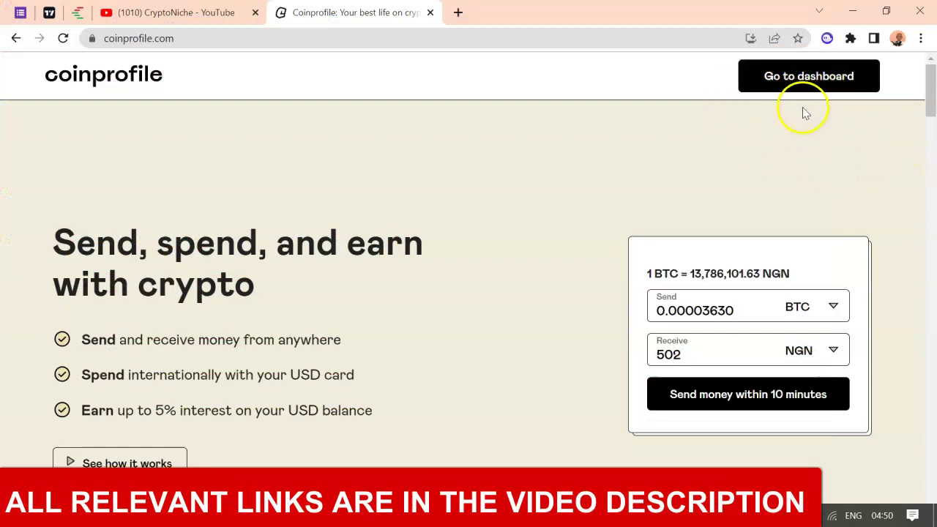
- Open the dashboard and highlight the NGN 10,000 total balance figure
{"action": "left_click", "coordinate": [776, 78]}
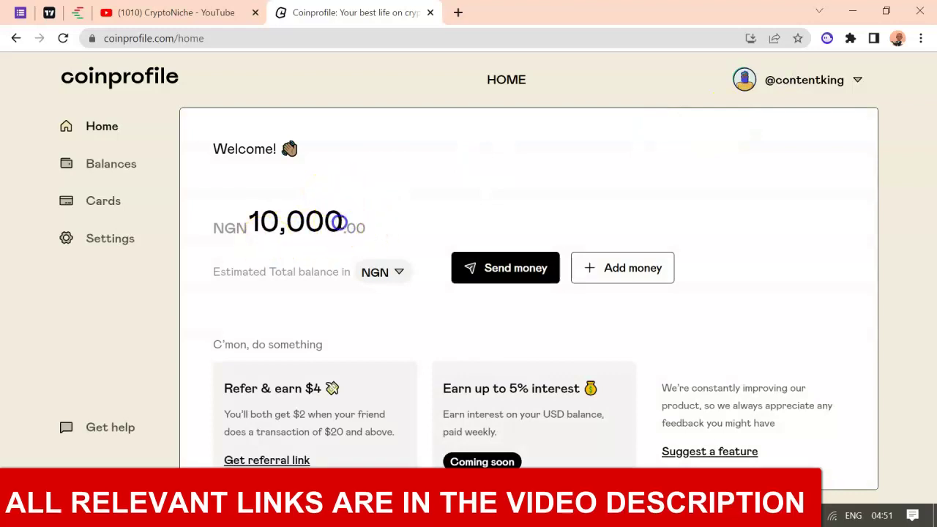
{"action": "left_click_drag", "start_coordinate": [340, 225], "coordinate": [249, 217]}
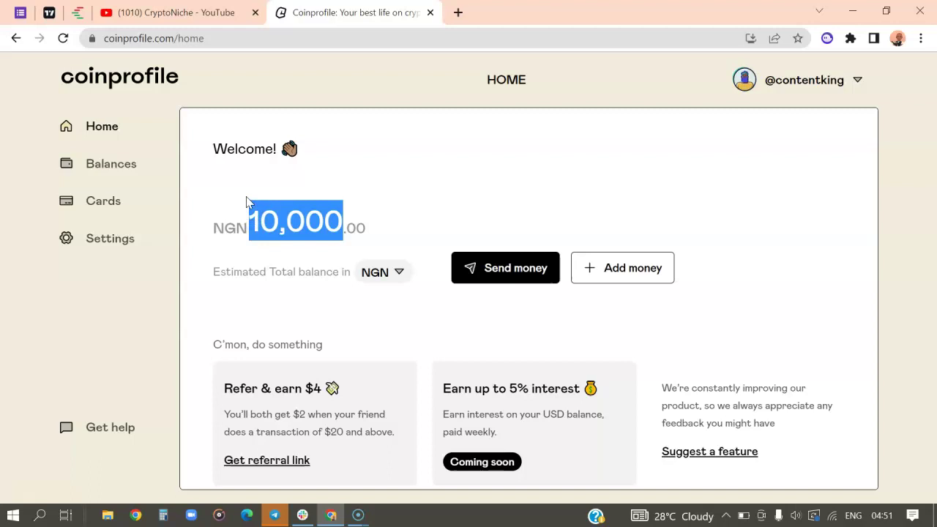
{"action": "left_click", "coordinate": [472, 194]}
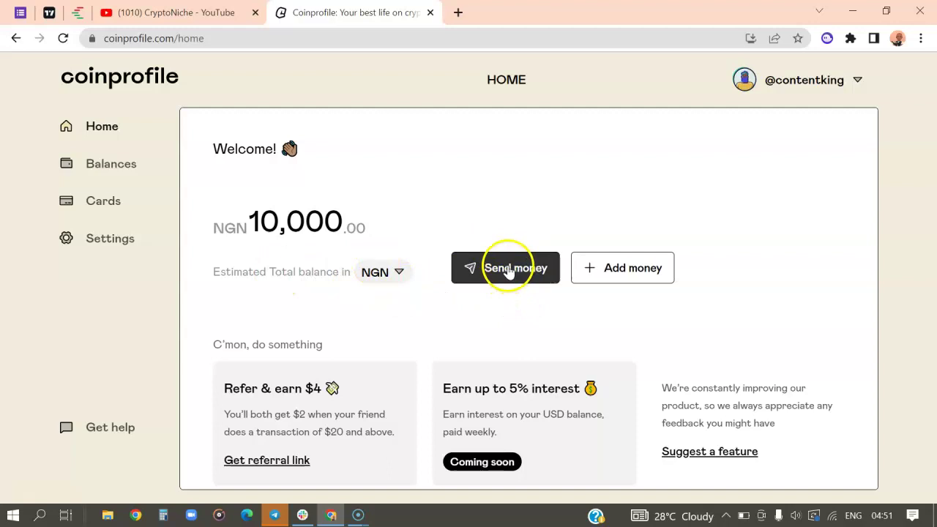
- Start a Send from Balance transfer and enter 5000 NGN as the amount
{"action": "left_click", "coordinate": [509, 270]}
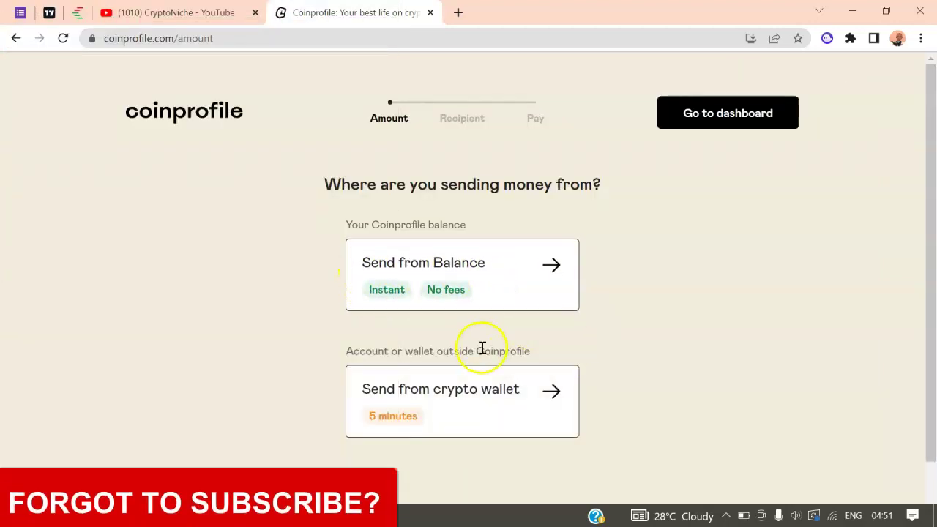
{"action": "left_click", "coordinate": [550, 266]}
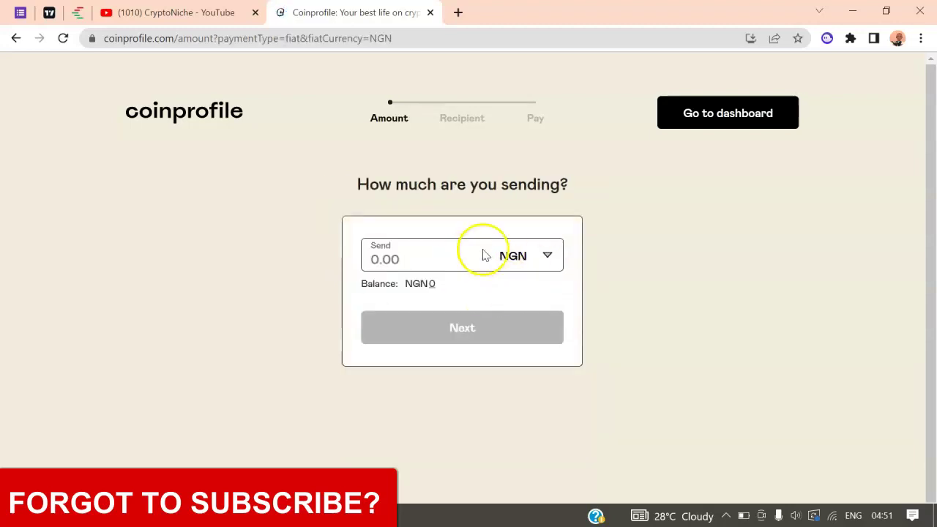
{"action": "left_click", "coordinate": [433, 252]}
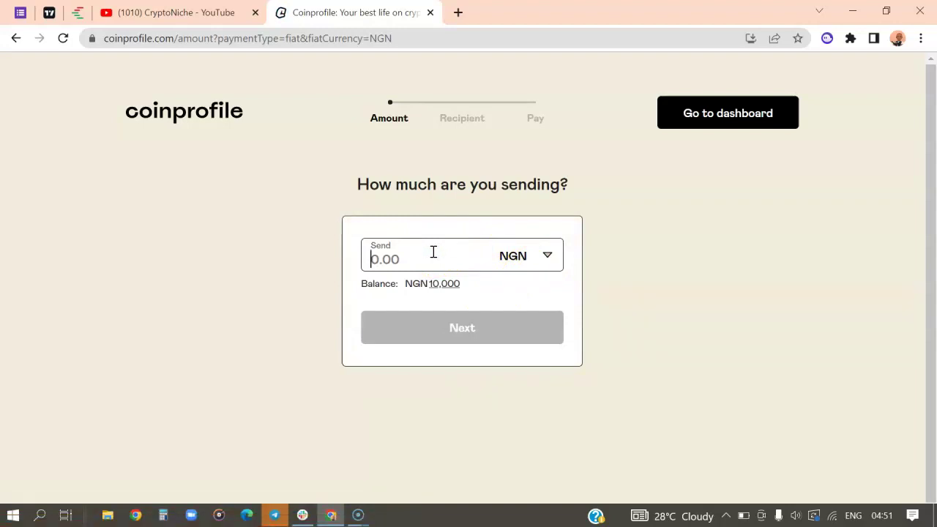
{"action": "type", "text": "5000"}
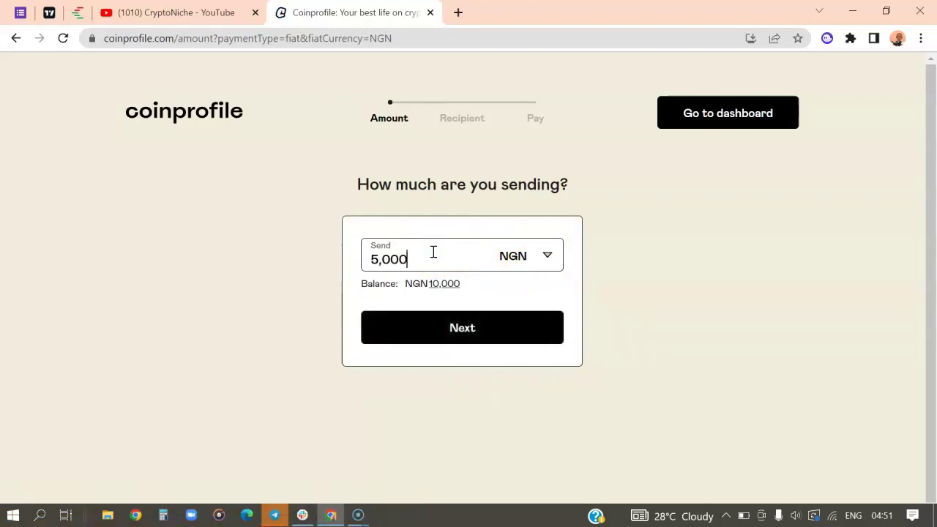
- Accept the 5,000 NGN amount and continue to the Recipient step
{"action": "left_click", "coordinate": [501, 329]}
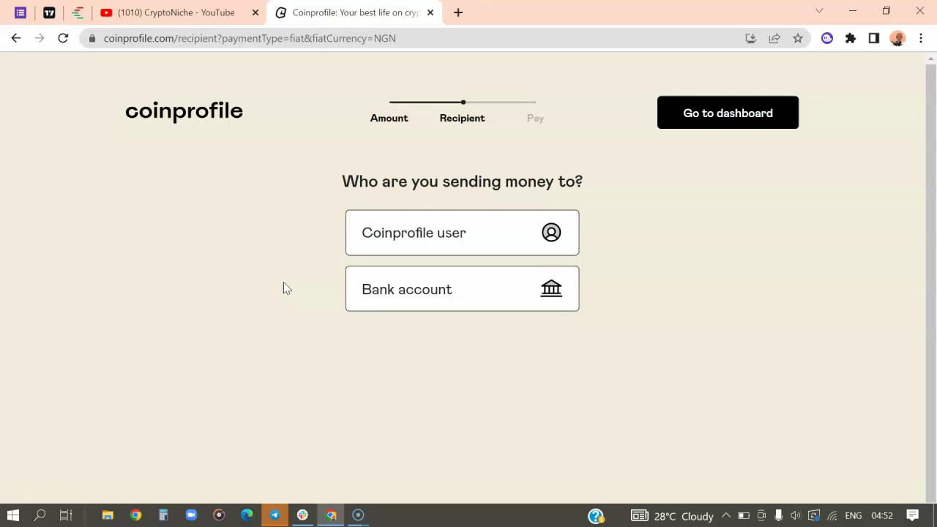
- Choose a new bank account recipient and pick Access Bank by searching 'ACC'
{"action": "left_click", "coordinate": [452, 301]}
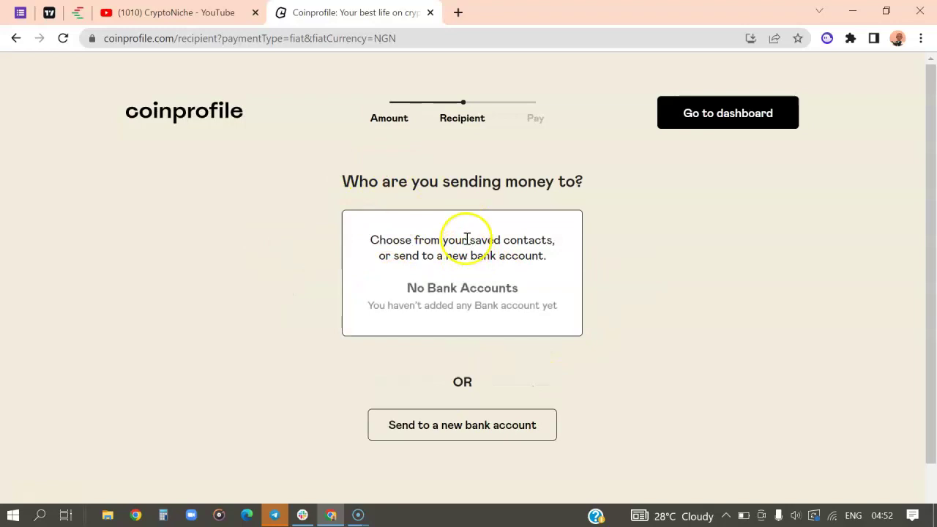
{"action": "left_click", "coordinate": [477, 425]}
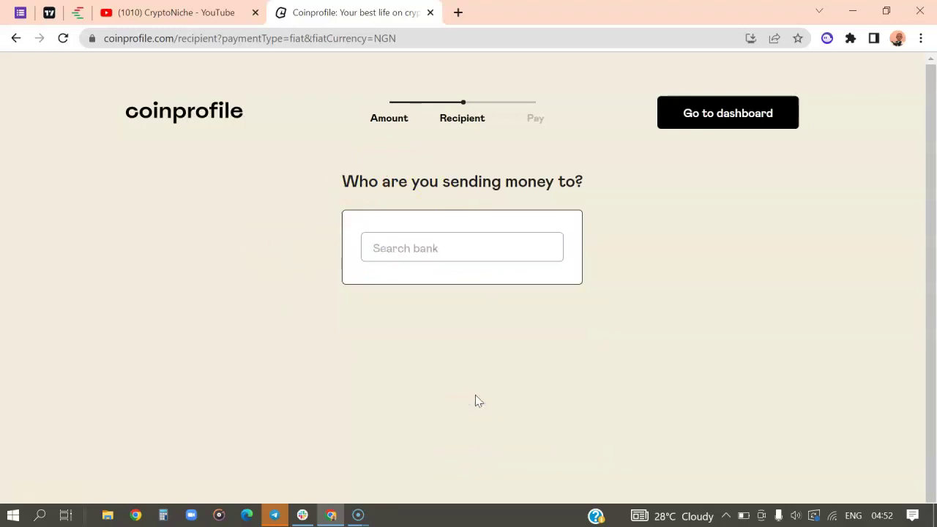
{"action": "left_click", "coordinate": [413, 249]}
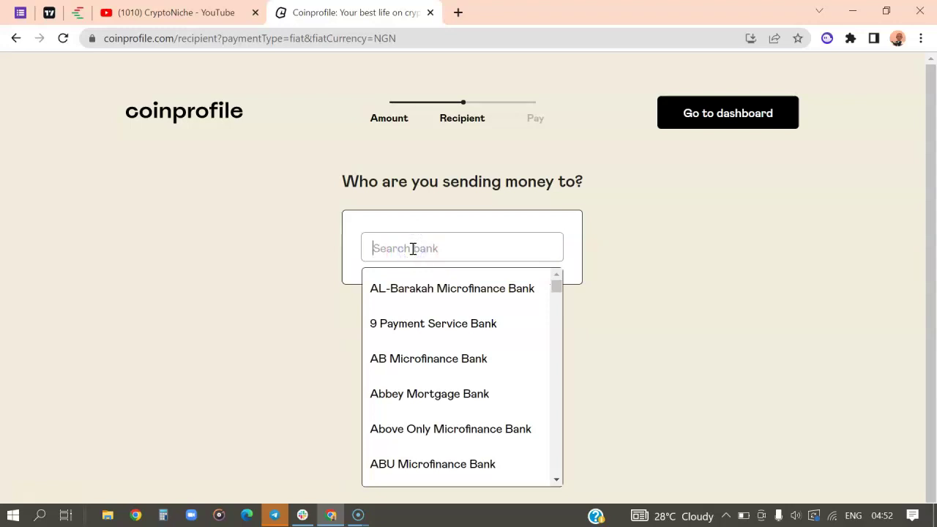
{"action": "type", "text": "ACC"}
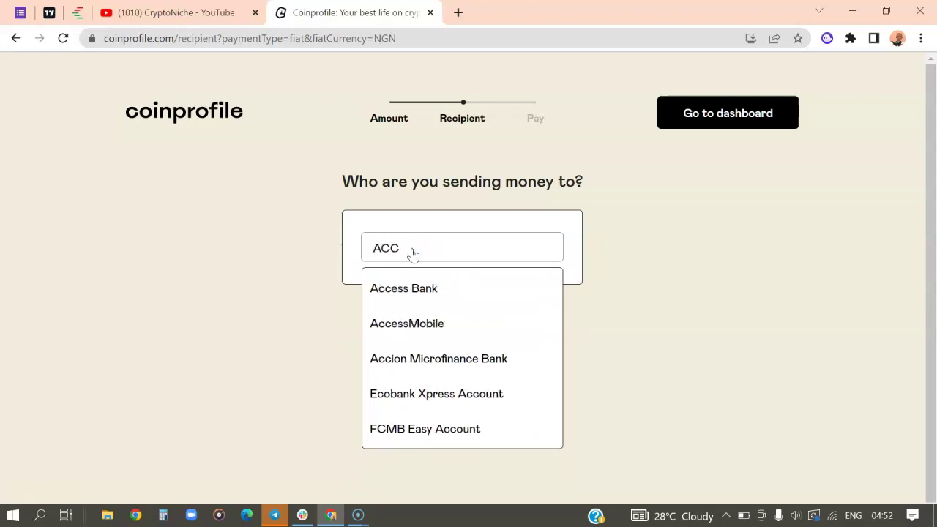
{"action": "left_click", "coordinate": [413, 282]}
- Enter the recipient's account number, check the resolved account name, and make the payment
{"action": "left_click", "coordinate": [450, 287]}
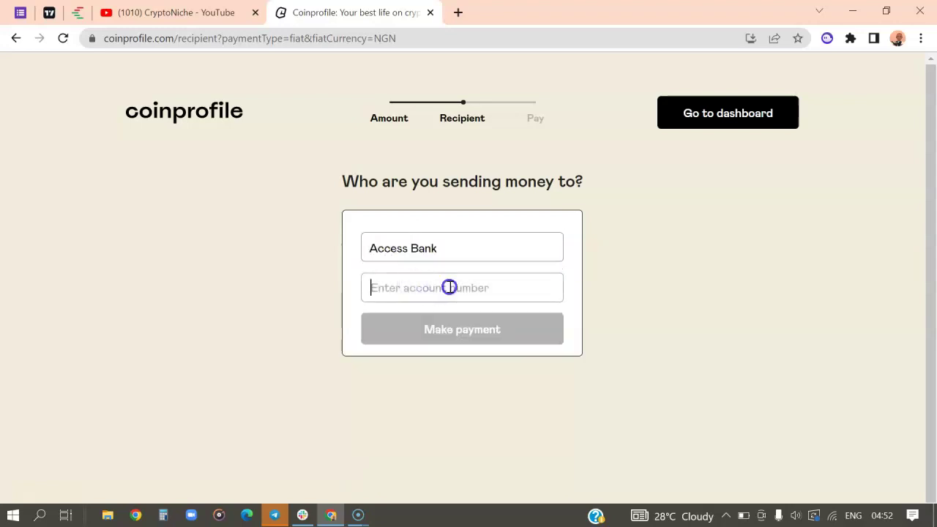
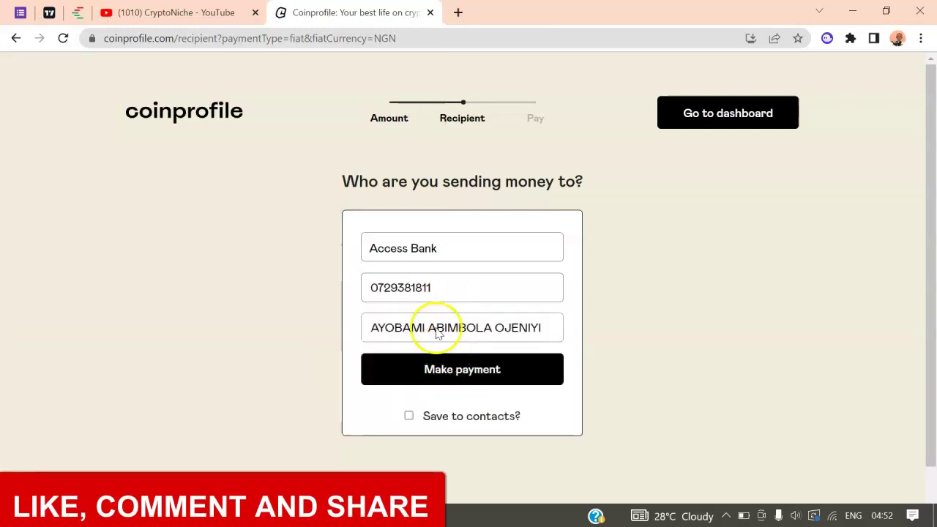
{"action": "left_click_drag", "start_coordinate": [548, 331], "coordinate": [354, 323]}
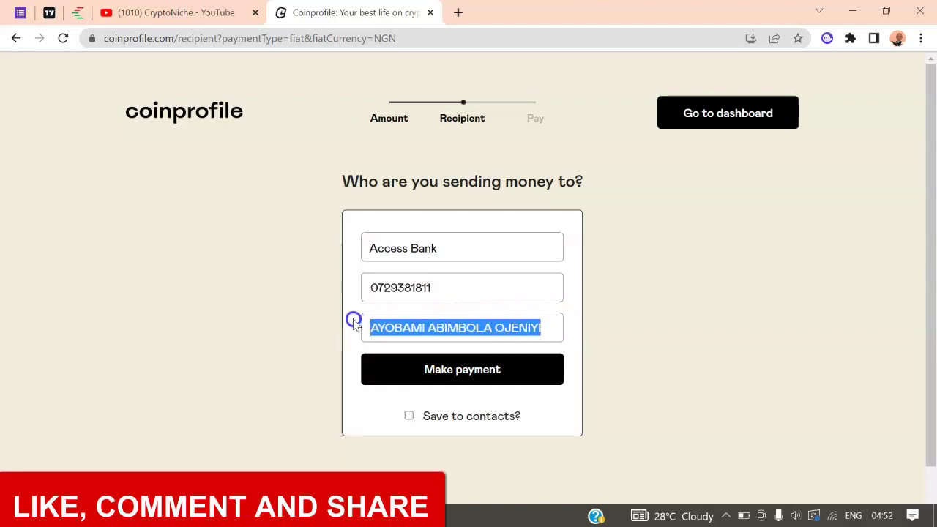
{"action": "left_click", "coordinate": [454, 373]}
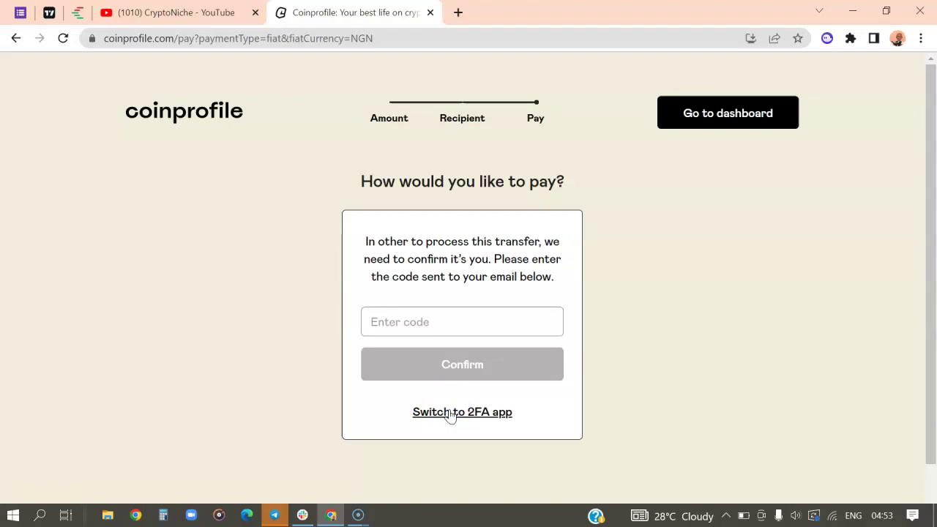
- Switch payment verification from the emailed code to a 2FA app
{"action": "left_click", "coordinate": [451, 414]}
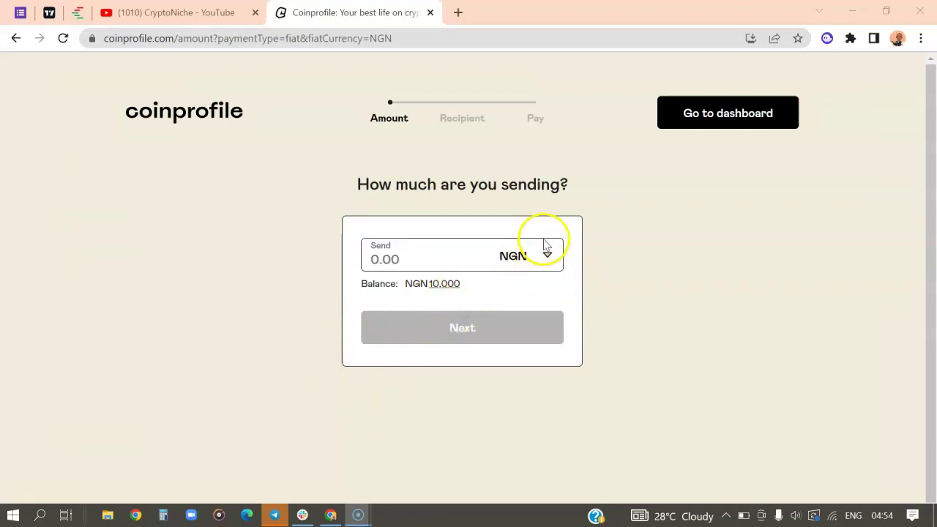
- Enter 5000 NGN as the send amount and continue to the recipient choice
{"action": "left_click", "coordinate": [469, 258]}
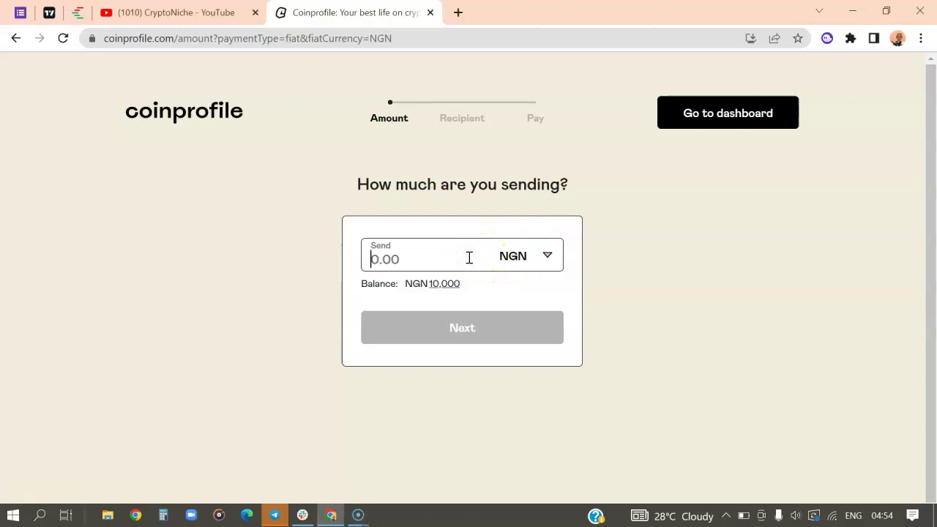
{"action": "type", "text": "5000"}
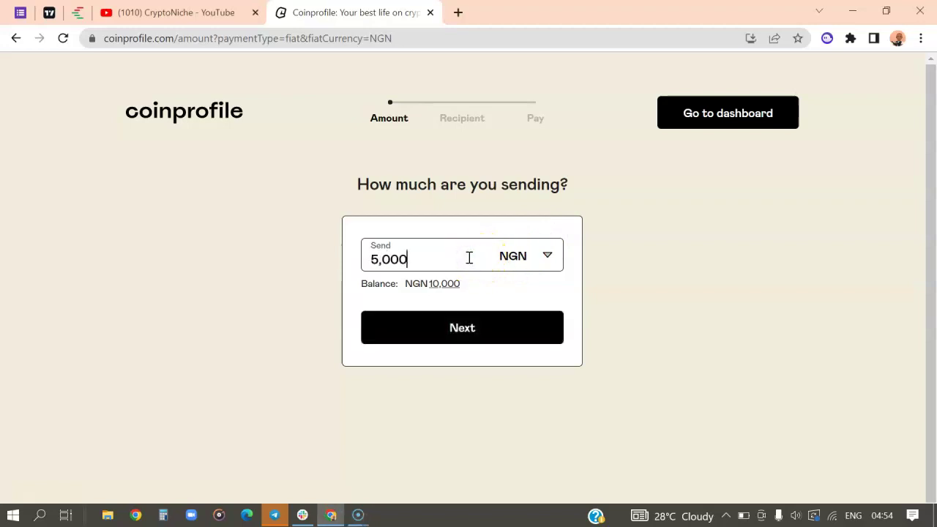
{"action": "left_click", "coordinate": [513, 331]}
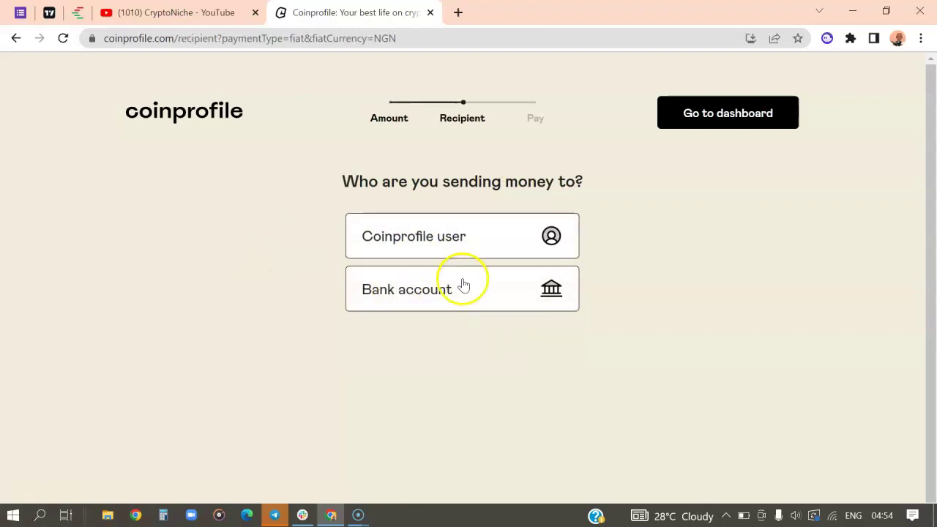
- Set a new Access Bank account as recipient, searching 'ACCE', and fill in the account number
{"action": "left_click", "coordinate": [450, 299]}
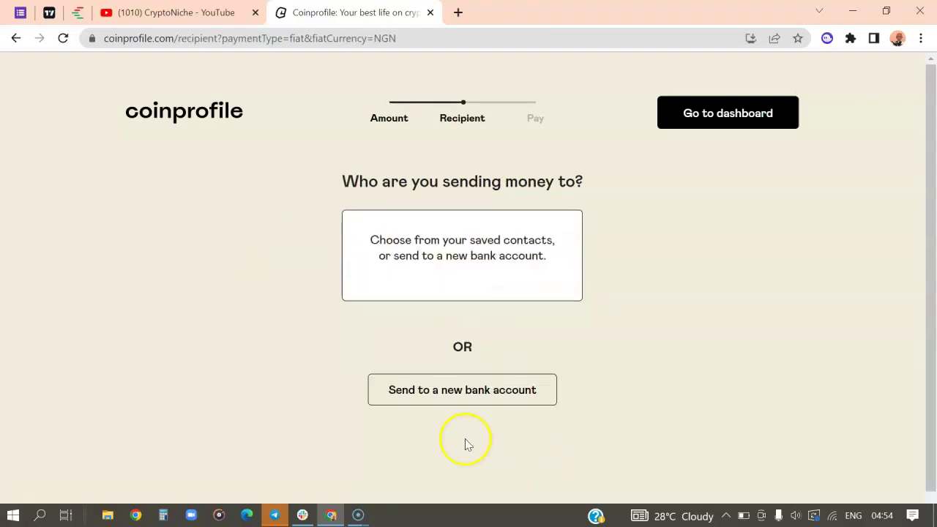
{"action": "left_click", "coordinate": [469, 433]}
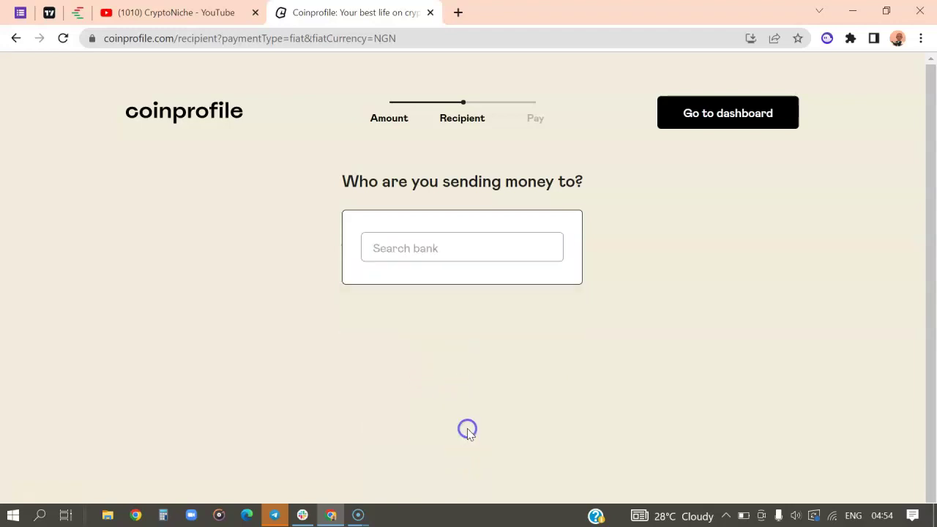
{"action": "left_click", "coordinate": [420, 258]}
{"action": "type", "text": "ACCE"}
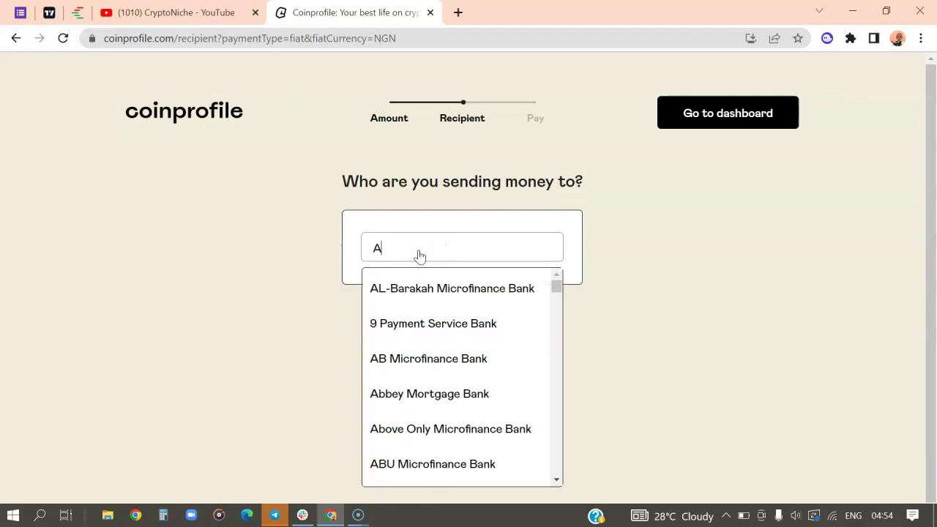
{"action": "left_click", "coordinate": [425, 287]}
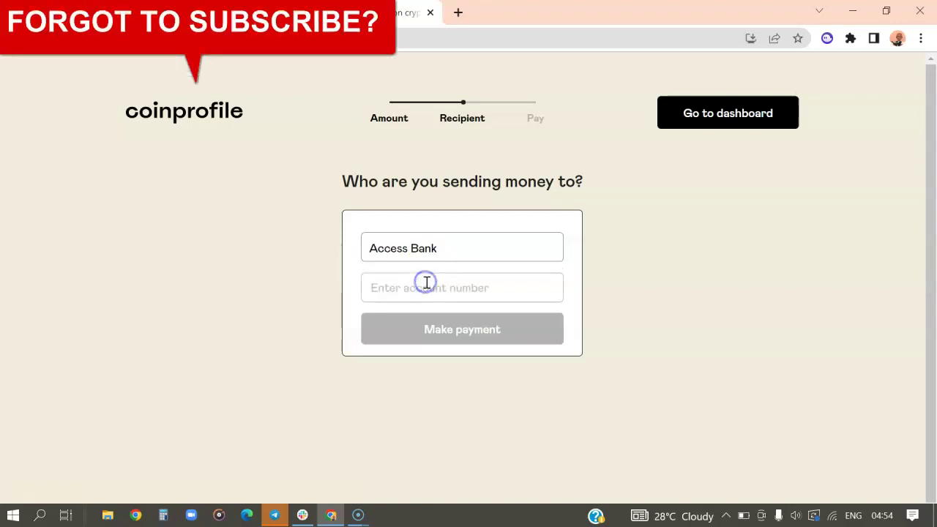
{"action": "left_click", "coordinate": [427, 283]}
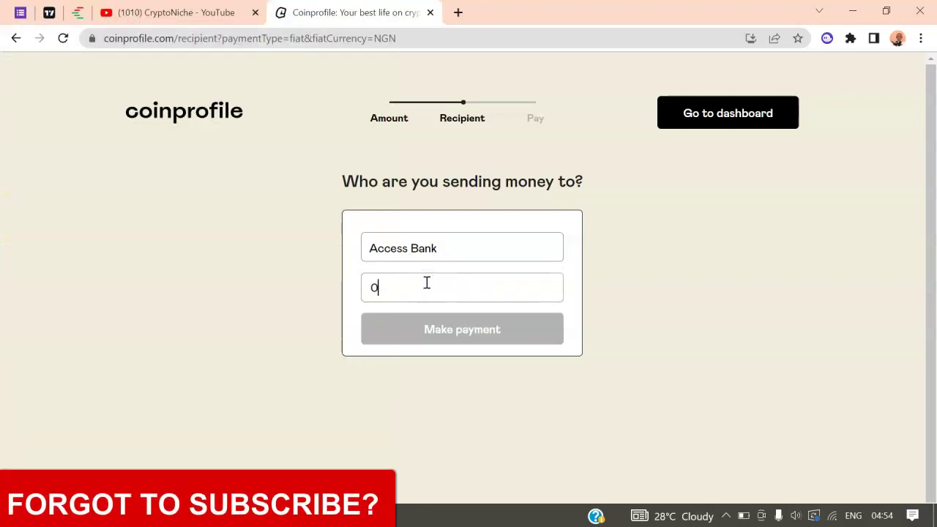
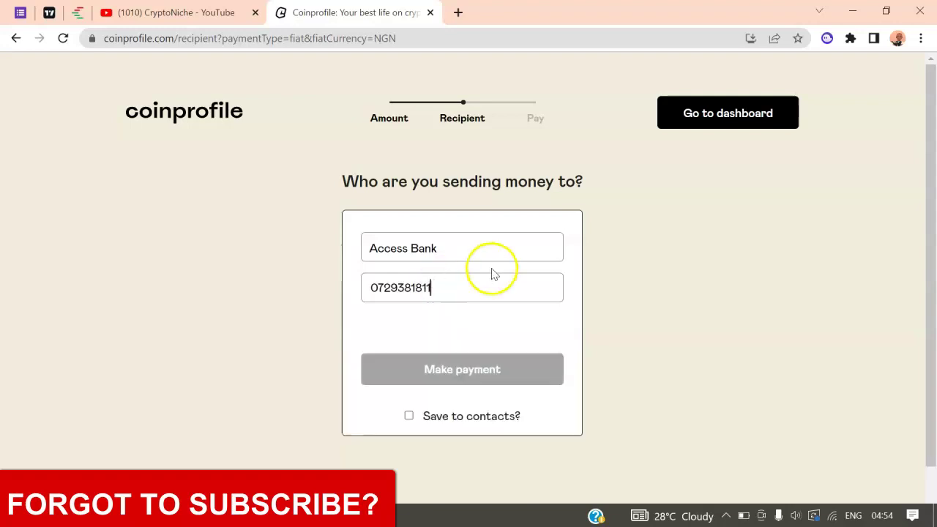
- Make the payment and authorise it by entering the 2FA app verification code
{"action": "left_click", "coordinate": [471, 379]}
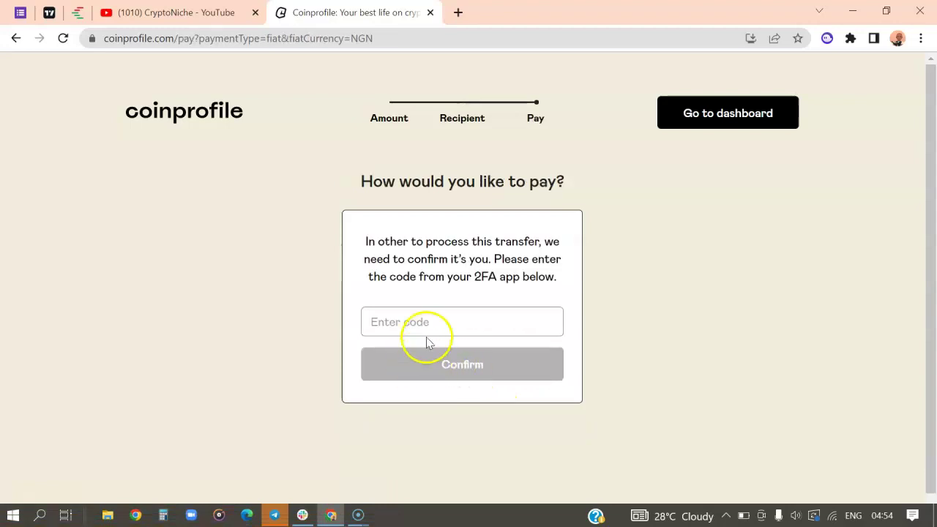
{"action": "left_click", "coordinate": [419, 327]}
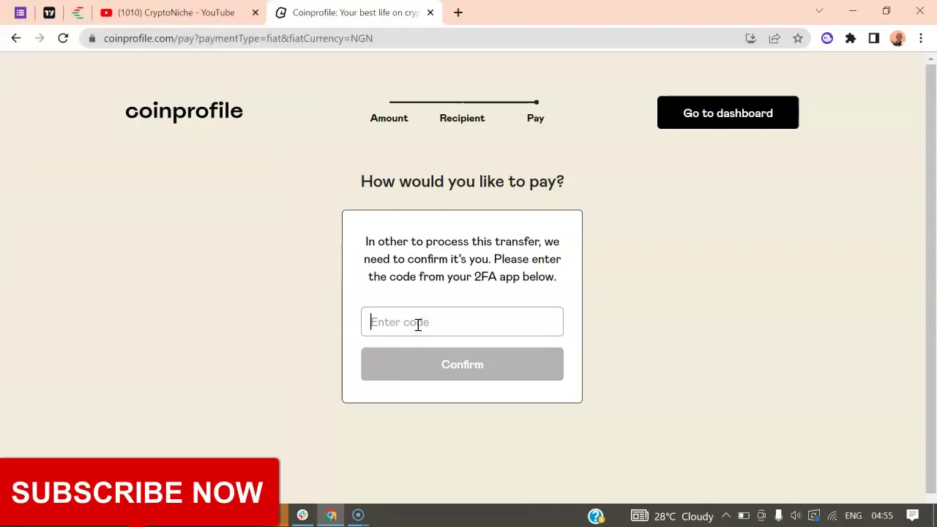
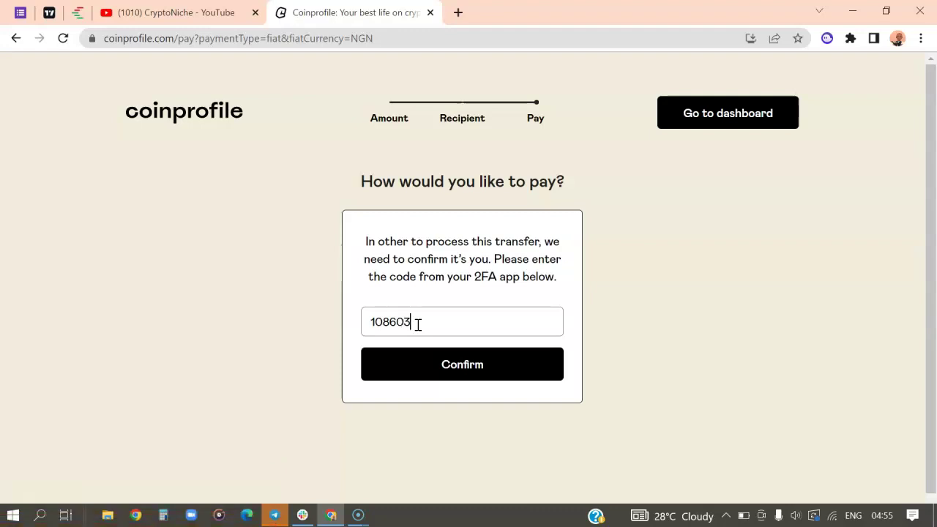
{"action": "left_click", "coordinate": [462, 372]}
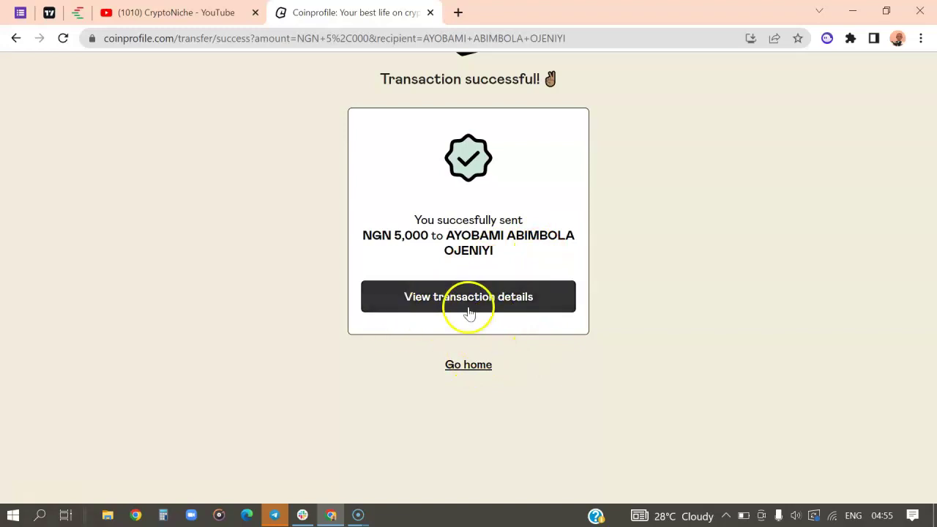
- Return to the dashboard and scroll to check the NGN 5,000 balance and the sent transaction
{"action": "left_click", "coordinate": [494, 304]}
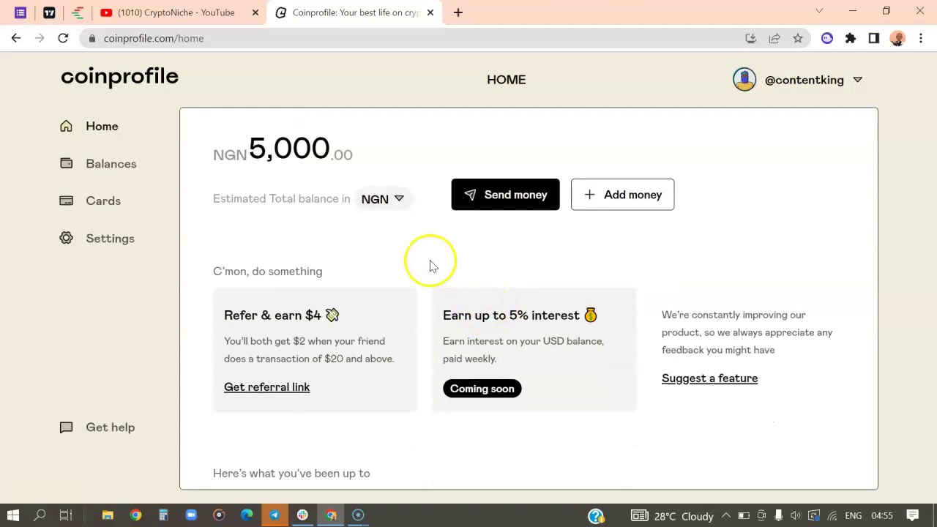
{"action": "scroll", "coordinate": [429, 266], "scroll_direction": "down", "scroll_amount": 3}
{"action": "scroll", "coordinate": [442, 450], "scroll_direction": "up", "scroll_amount": 3}
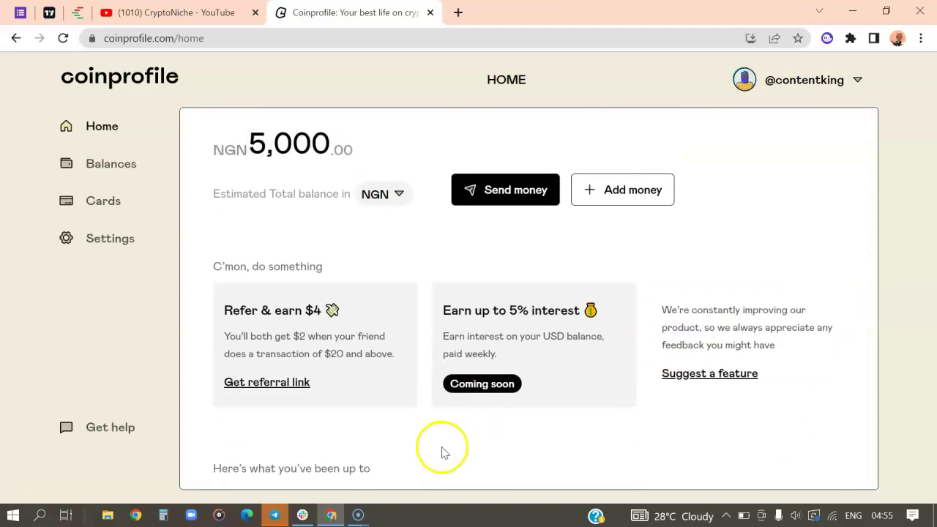
{"action": "scroll", "coordinate": [430, 444], "scroll_direction": "down", "scroll_amount": 2}
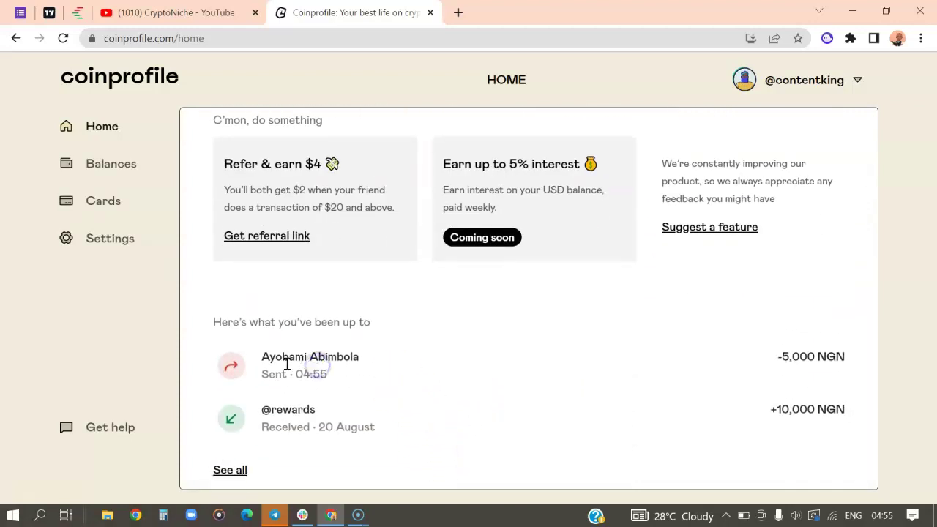
{"action": "scroll", "coordinate": [828, 358], "scroll_direction": "up", "scroll_amount": 3}
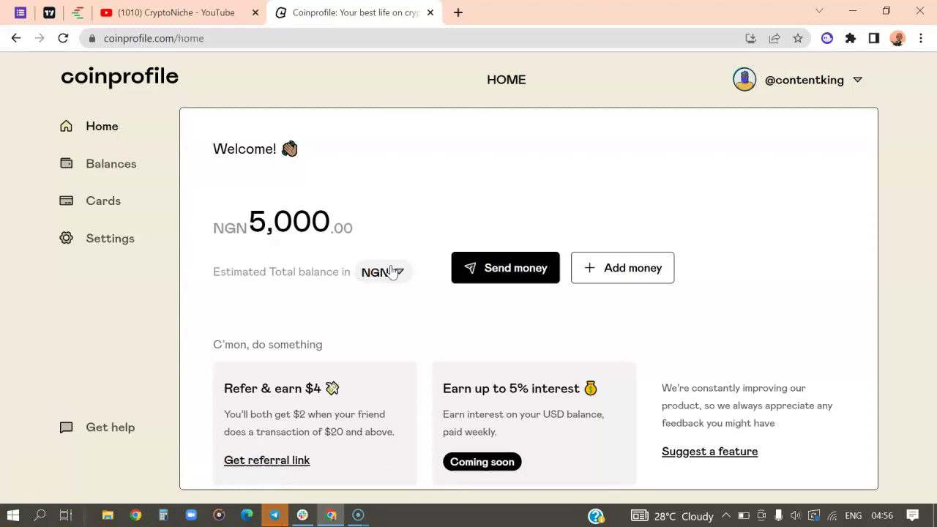
{"action": "left_click", "coordinate": [393, 259]}
{"action": "left_click", "coordinate": [650, 284]}
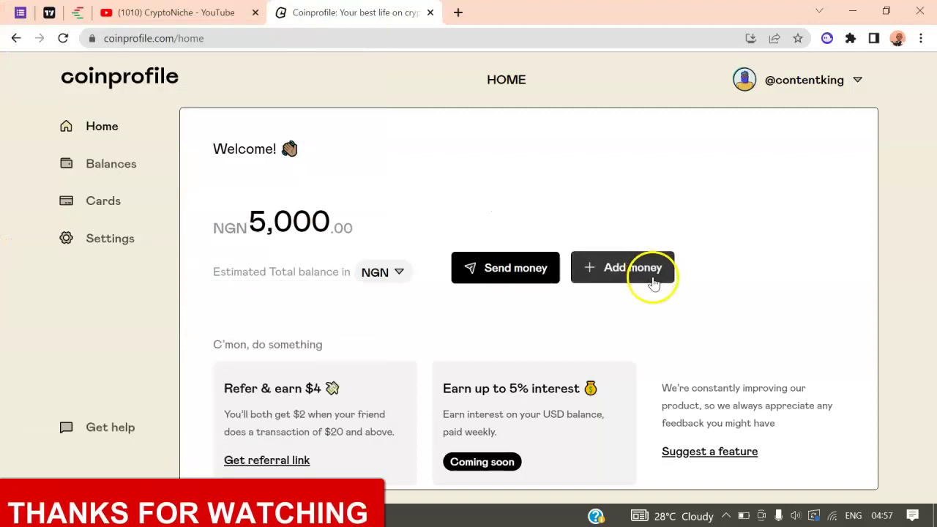